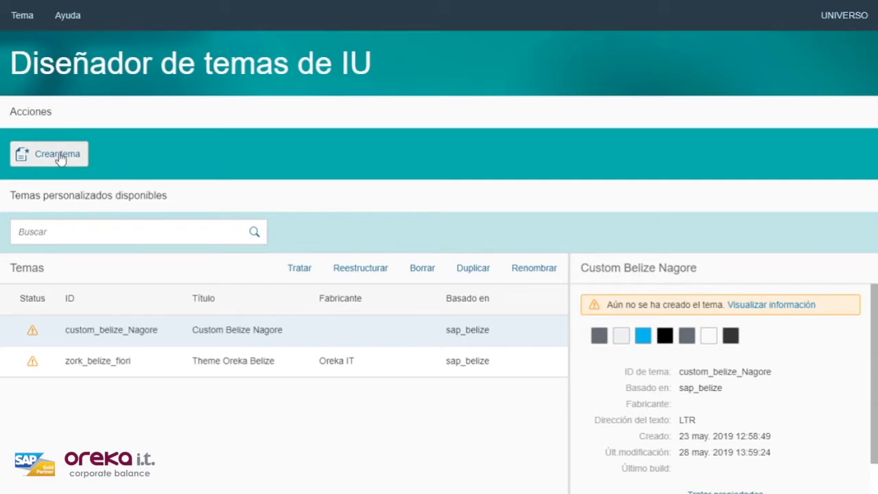
# Create a new theme based on SAP Belize with ID custom_belize_empresa1 and title Theme_empresa1
pyautogui.click(20, 156)
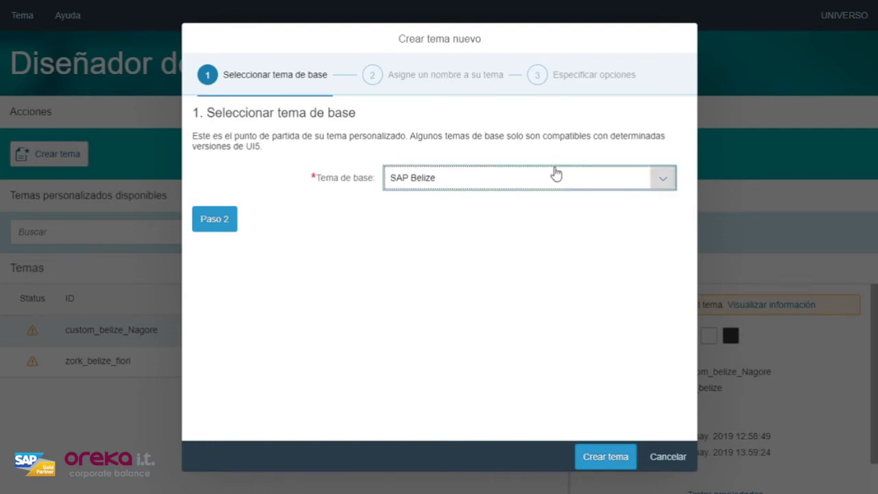
pyautogui.click(667, 179)
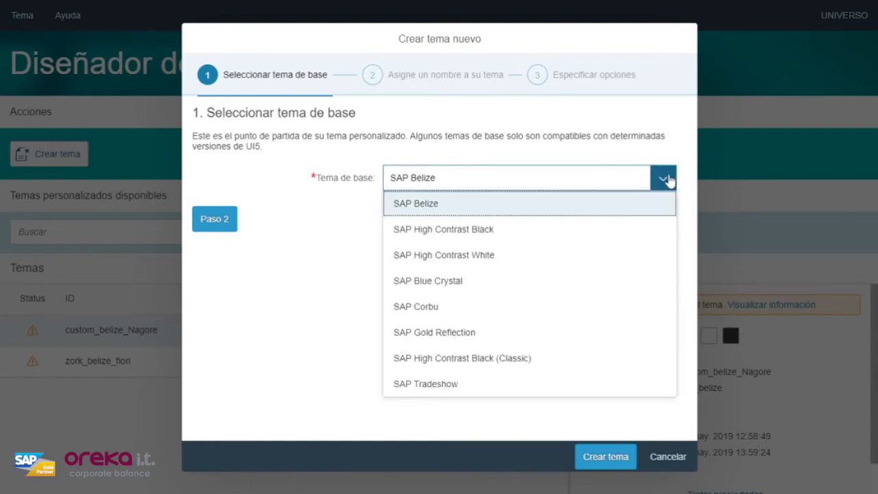
pyautogui.click(666, 179)
pyautogui.click(218, 222)
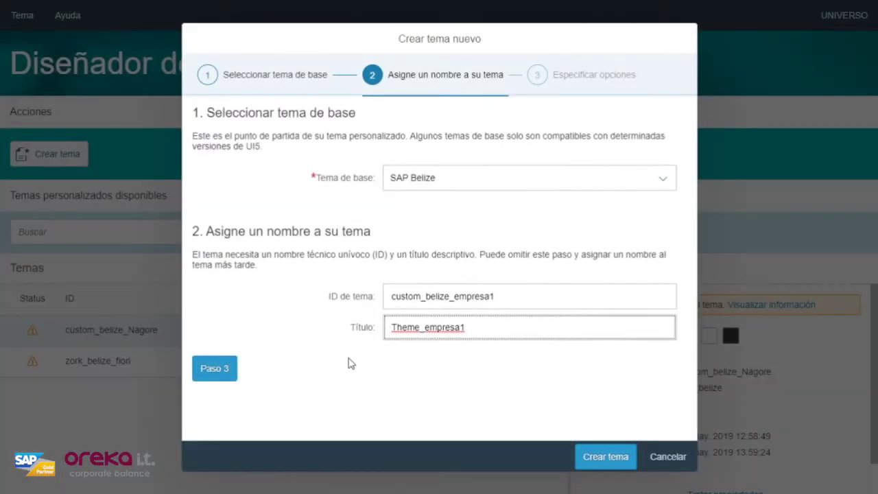
pyautogui.click(607, 462)
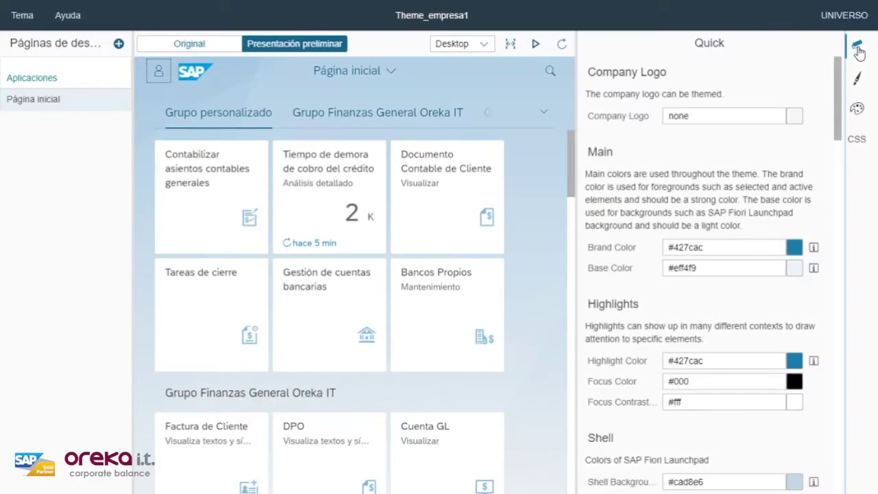
# Look through the expert, palette and CSS editing modes of the theme
pyautogui.click(857, 78)
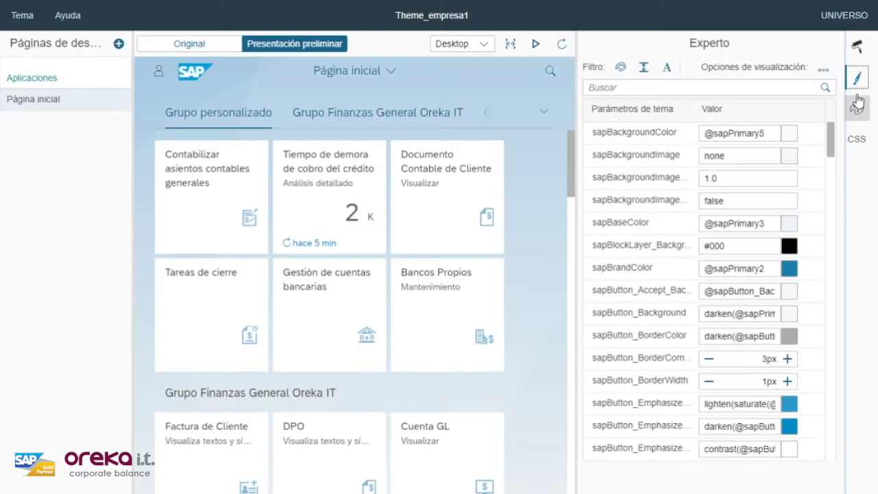
pyautogui.click(857, 105)
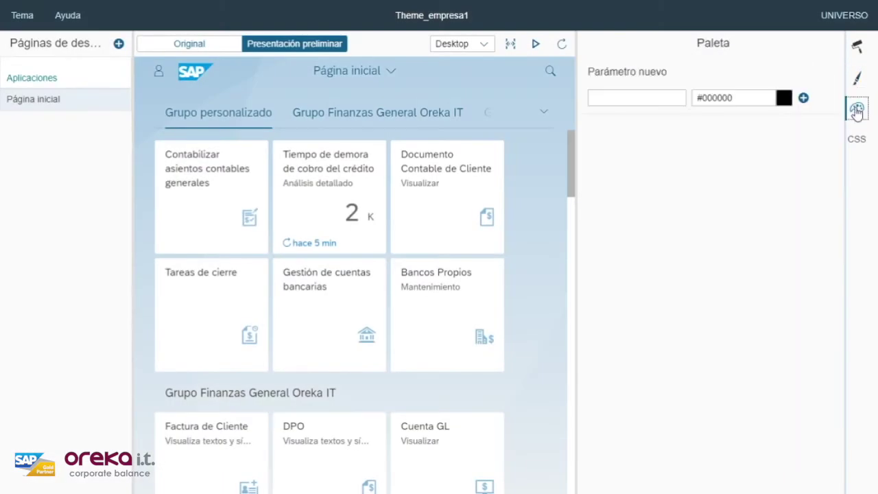
pyautogui.click(856, 142)
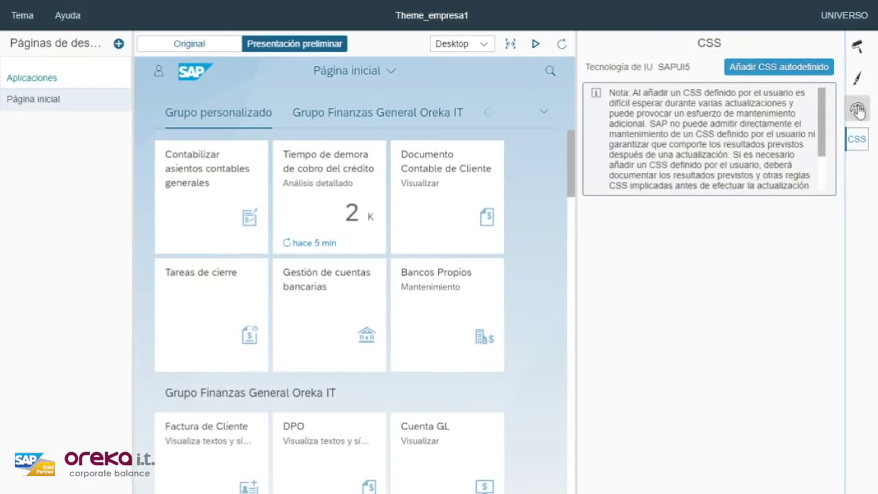
# Add the palette colours azulmedio #1147b3, azulclaro #acc0e2 and naranjamedio #f39200
pyautogui.click(858, 108)
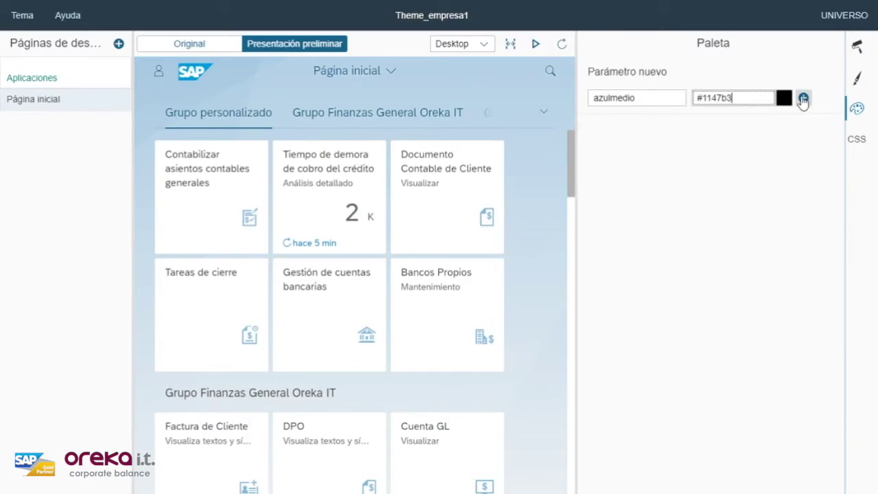
pyautogui.click(806, 99)
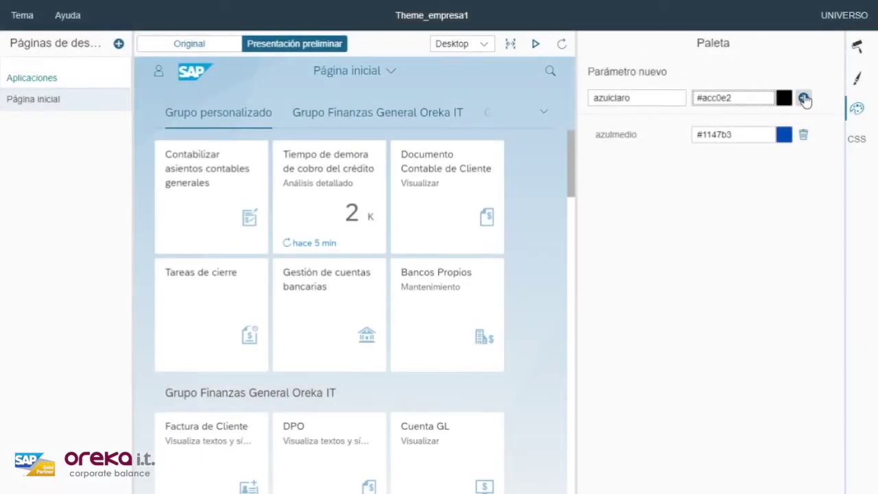
pyautogui.click(805, 99)
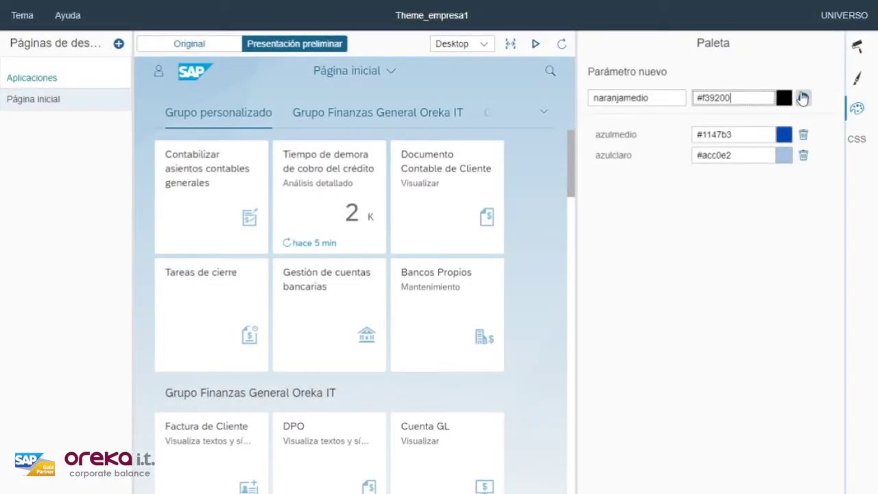
pyautogui.click(809, 99)
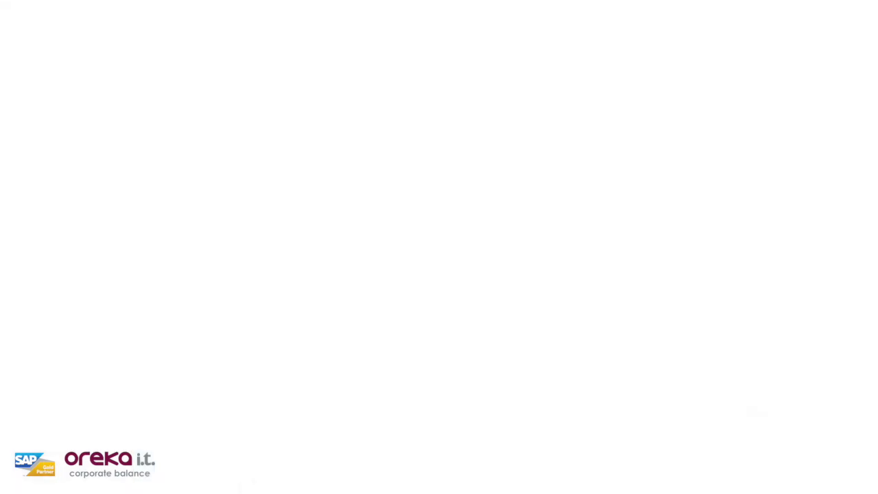
# Browse the theme parameters and their values in the expert editing mode
pyautogui.click(856, 78)
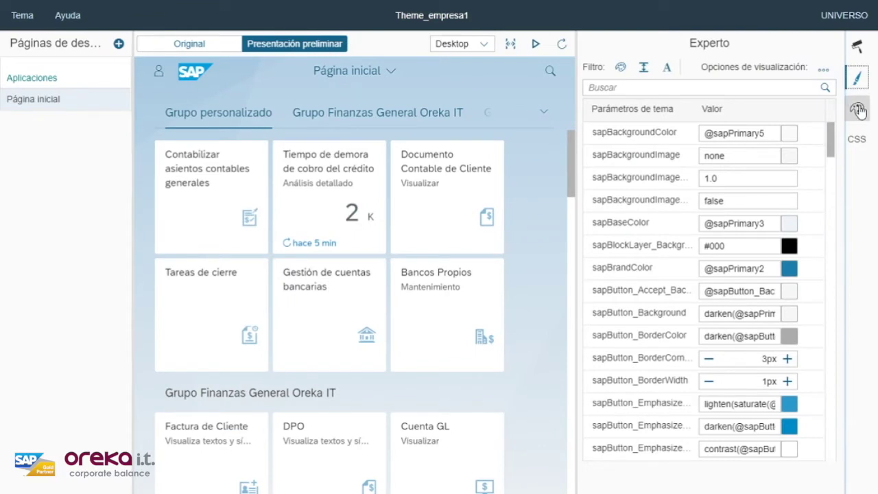
pyautogui.click(857, 110)
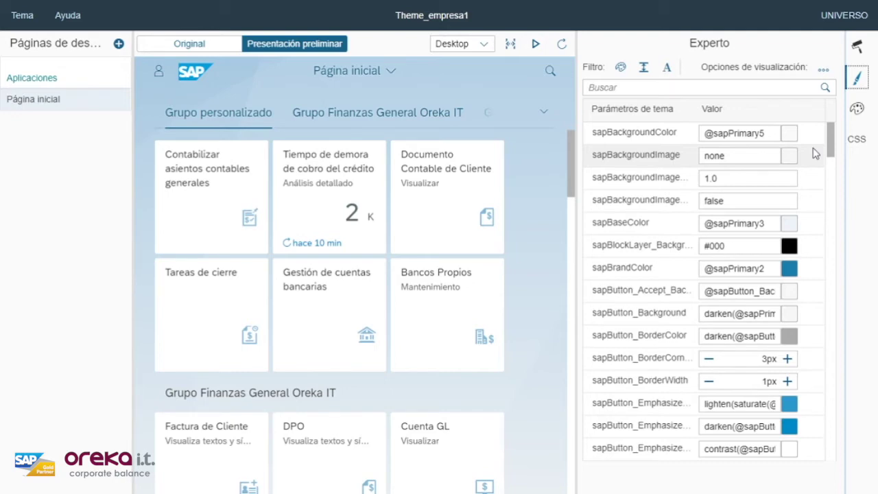
pyautogui.scroll(-1, 816, 156)
pyautogui.moveTo(828, 182)
pyautogui.mouseDown()
pyautogui.moveTo(833, 449)
pyautogui.moveTo(814, 314)
pyautogui.moveTo(823, 137)
pyautogui.moveTo(826, 199)
pyautogui.mouseUp()
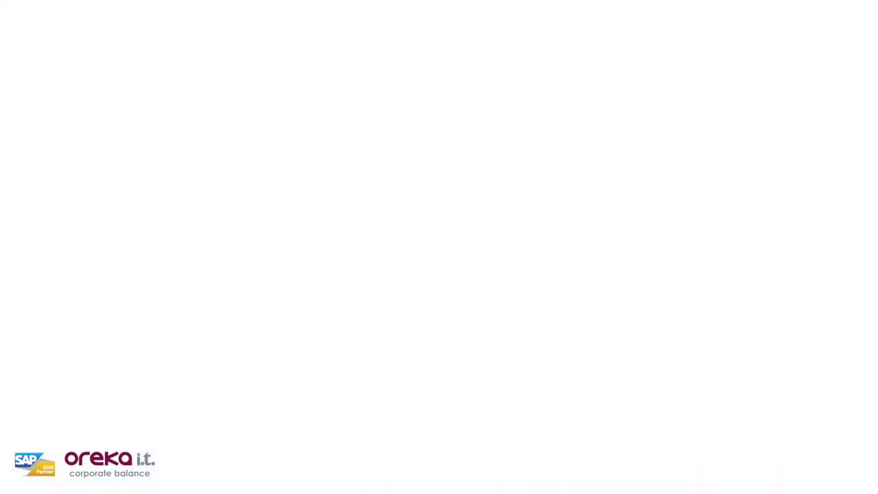
# Try the colour, dimension and font filters on the expert parameters and examine the display options
pyautogui.click(620, 67)
pyautogui.click(647, 69)
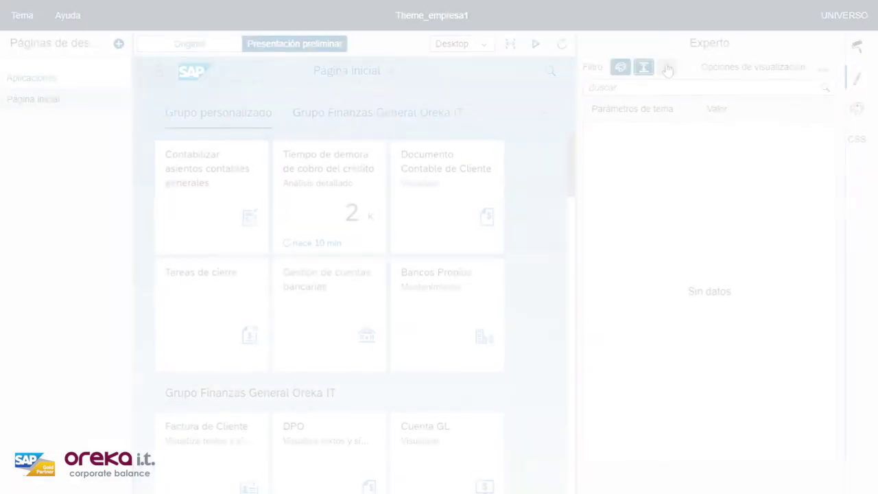
pyautogui.click(666, 67)
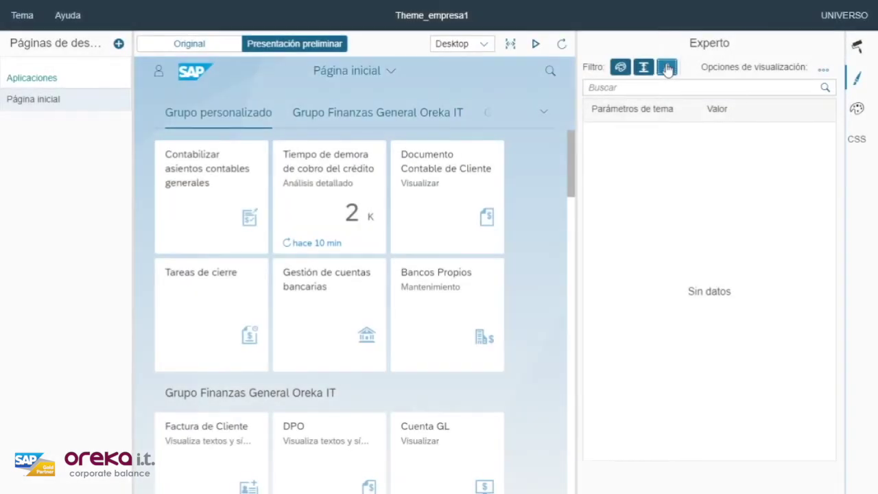
pyautogui.click(823, 66)
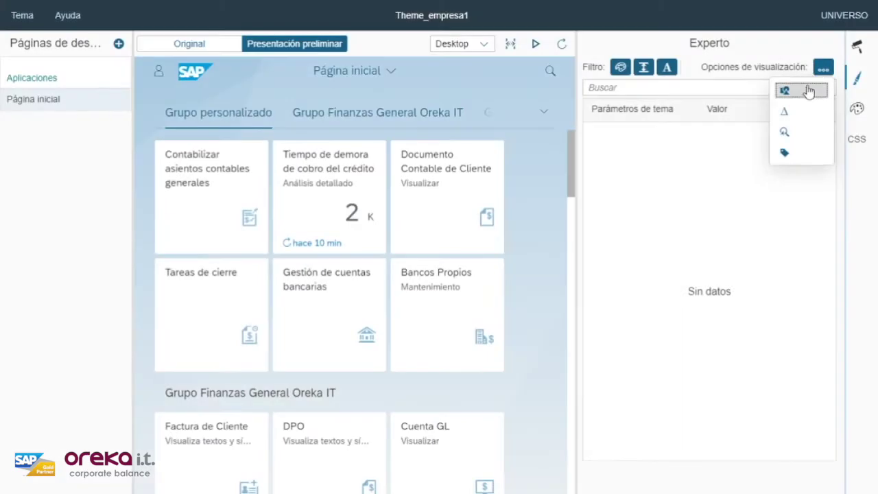
pyautogui.click(812, 88)
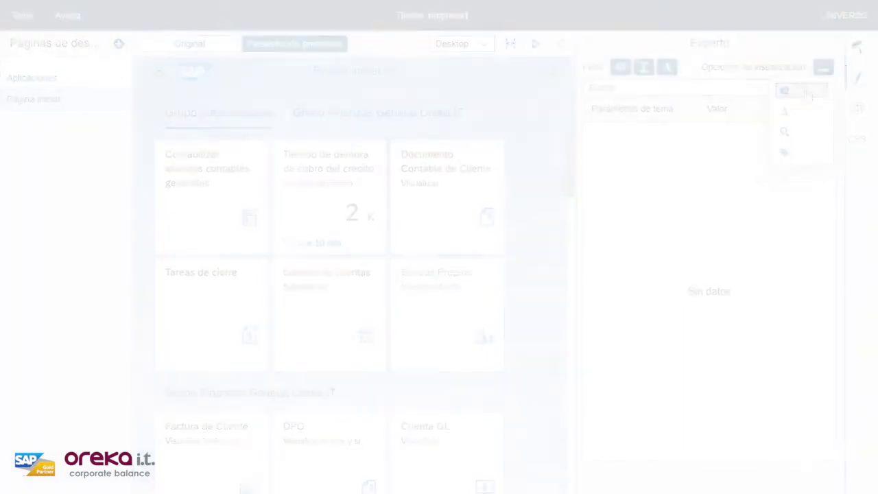
pyautogui.click(821, 68)
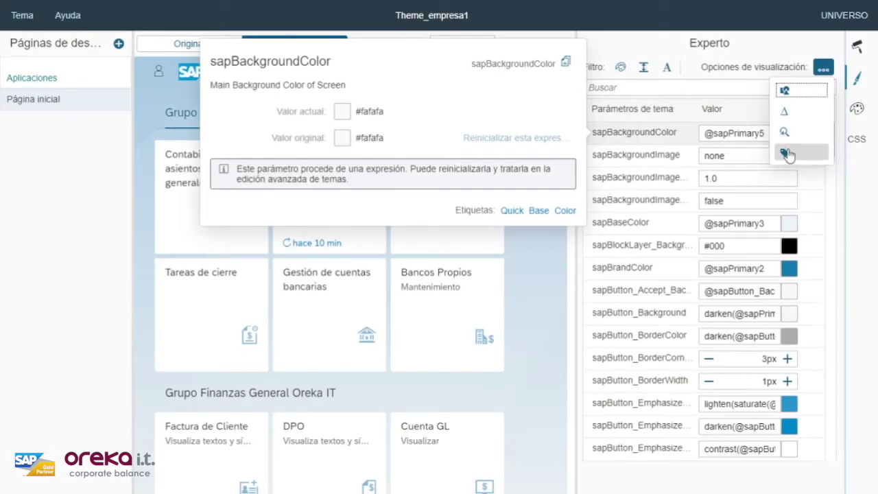
pyautogui.click(787, 155)
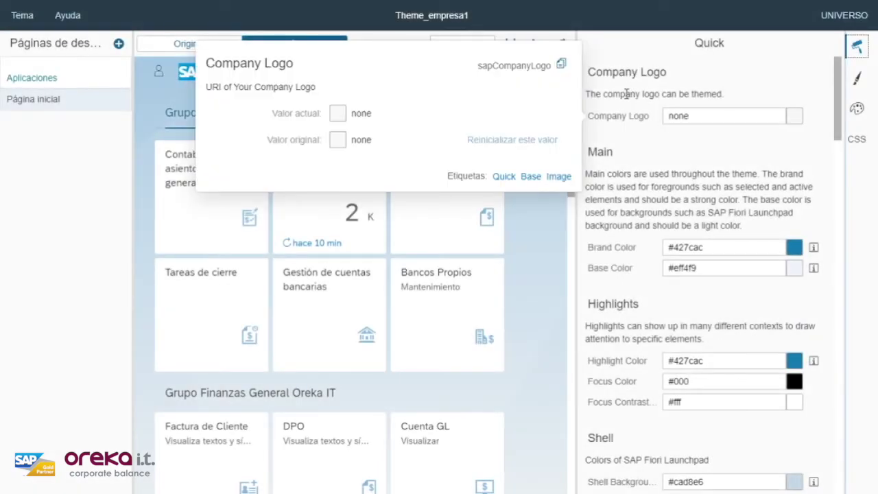
# Assign the EMPRESA 1 image as the company logo in the quick theming settings
pyautogui.click(794, 117)
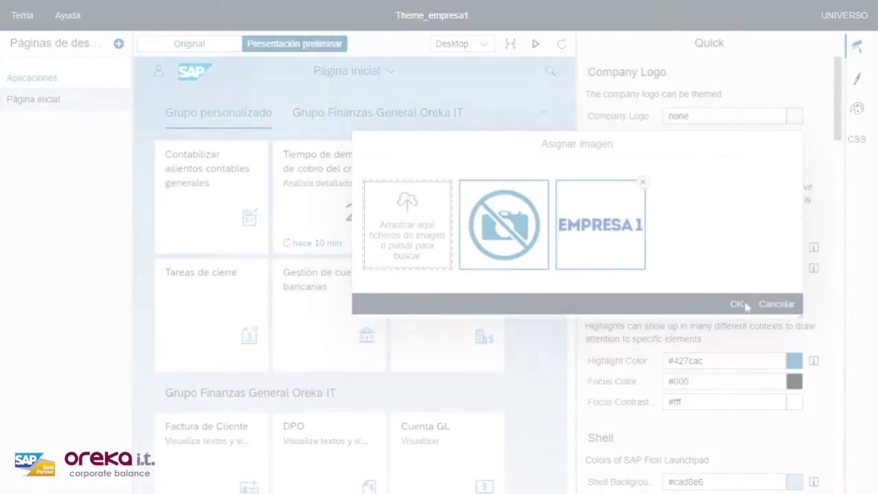
pyautogui.click(736, 304)
# Set the application background colour to the orange palette colour naranjamedio
pyautogui.moveTo(646, 269)
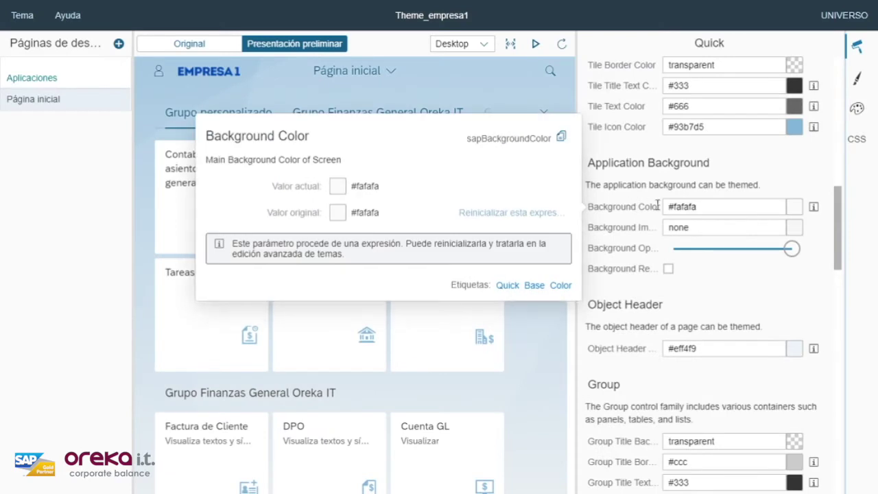
pyautogui.click(794, 207)
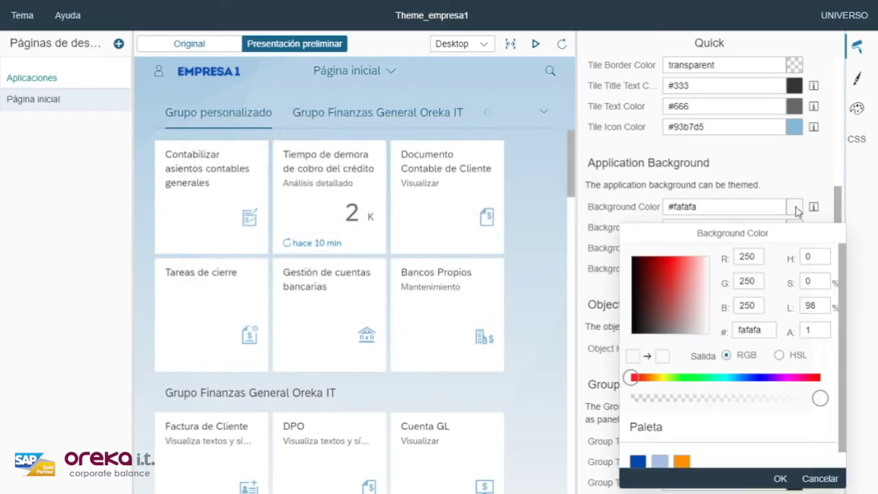
pyautogui.scroll(-1, 807, 408)
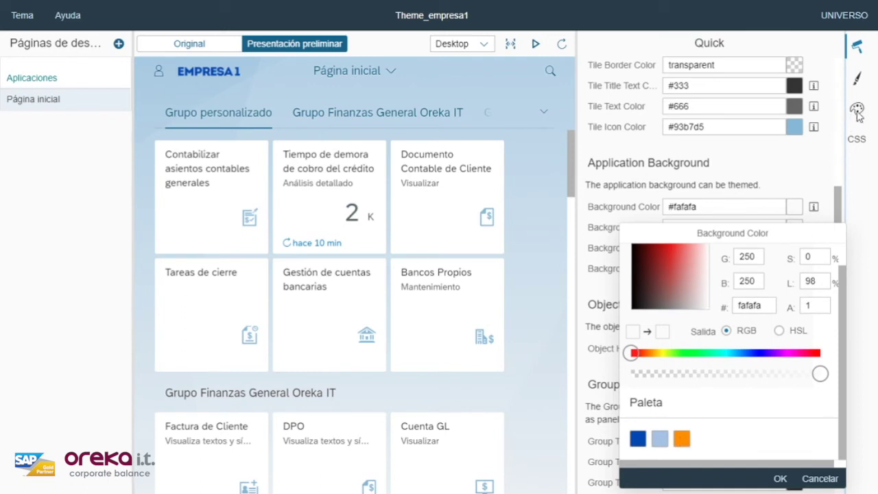
pyautogui.click(682, 439)
pyautogui.click(780, 478)
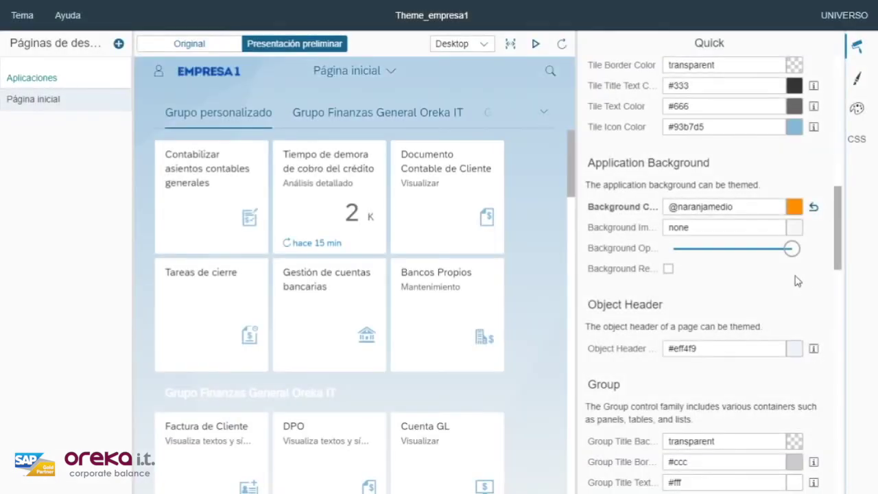
# Set the launchpad's shell background colour to transparent
pyautogui.moveTo(840, 235); pyautogui.dragTo(837, 156)
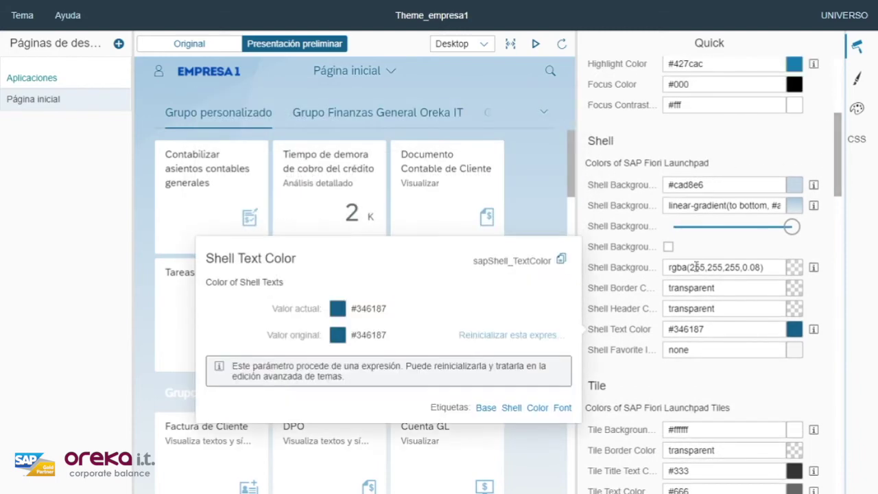
pyautogui.moveTo(594, 184)
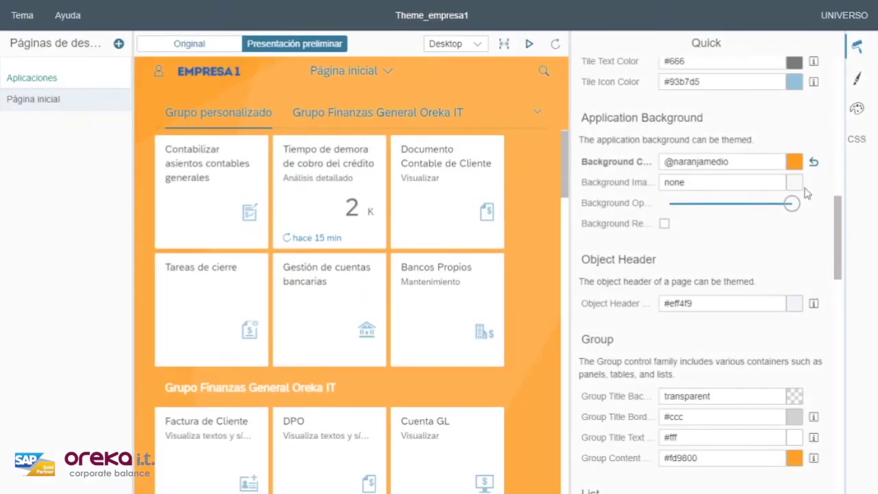
# Assign the turquoise water texture as the application background image
pyautogui.click(793, 183)
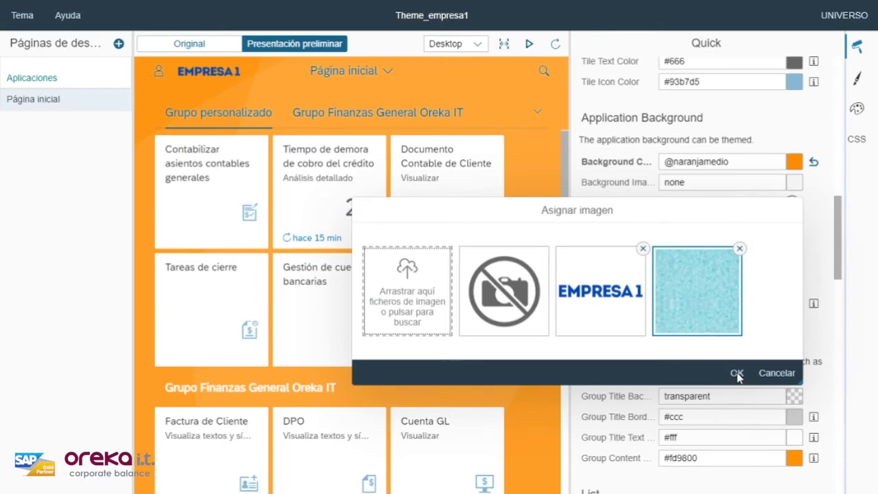
pyautogui.click(737, 374)
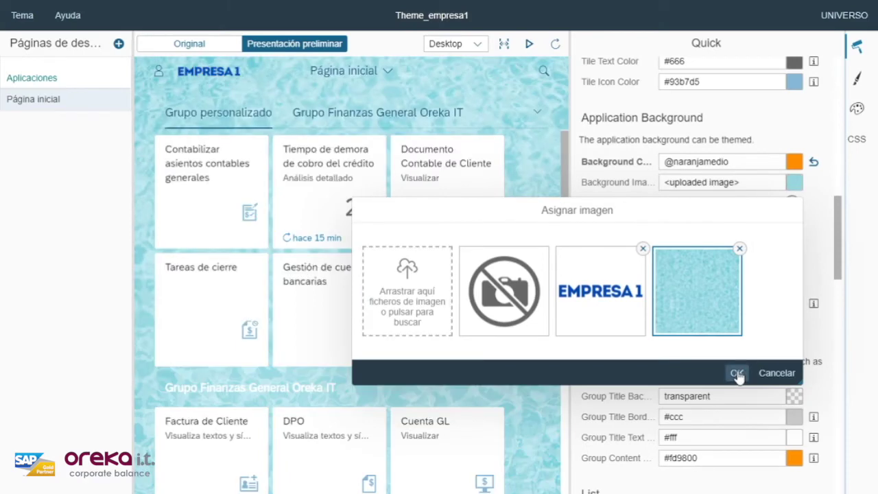
pyautogui.click(737, 374)
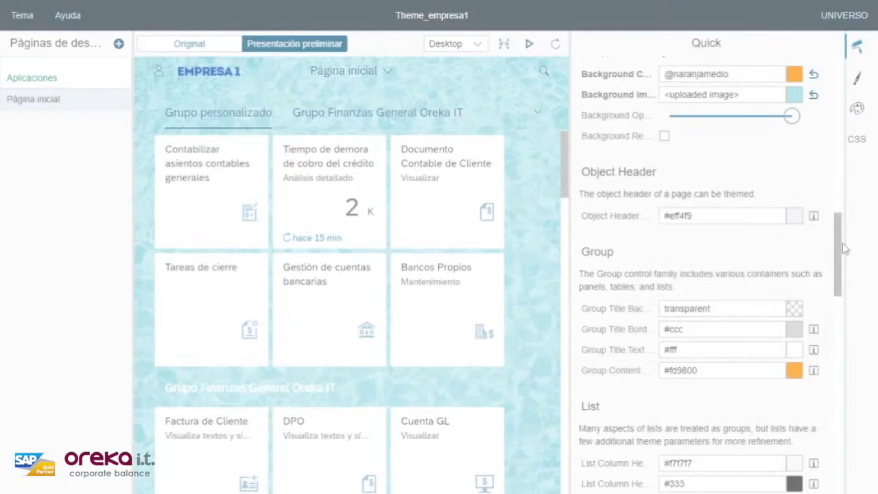
# Set the scrollbar face colour to the orange palette colour
pyautogui.scroll(-2, 847, 256)
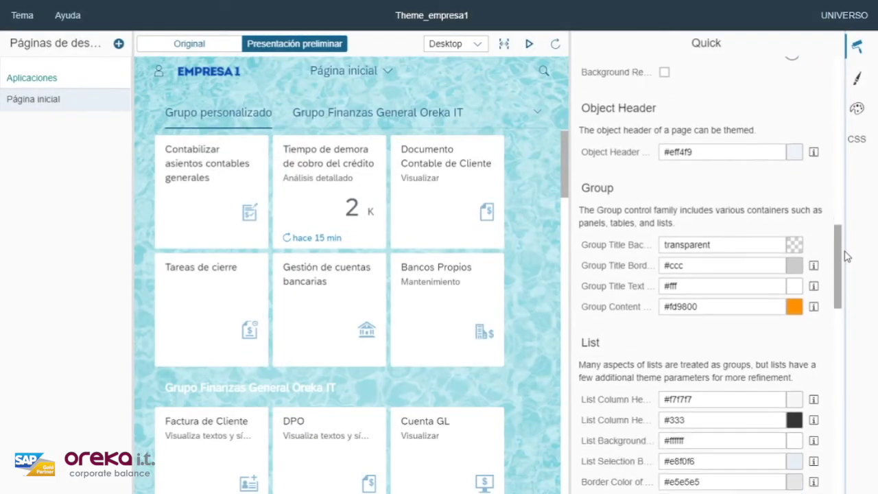
pyautogui.scroll(10, 847, 256)
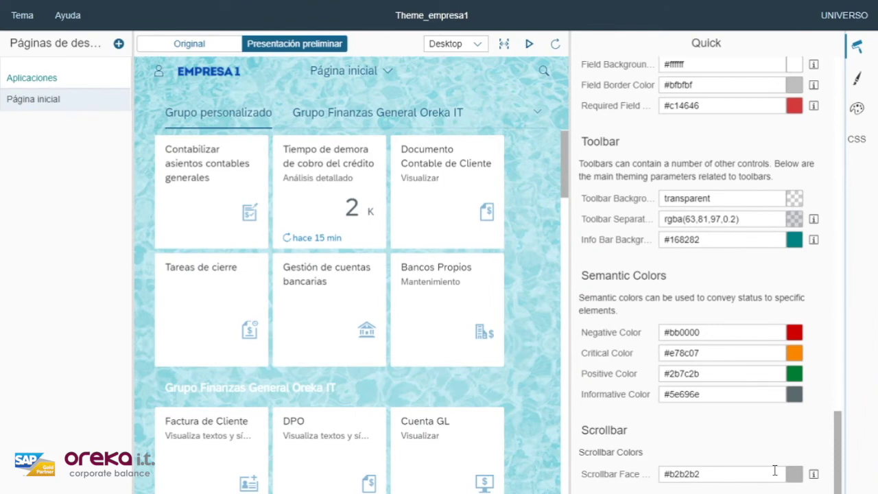
pyautogui.click(794, 474)
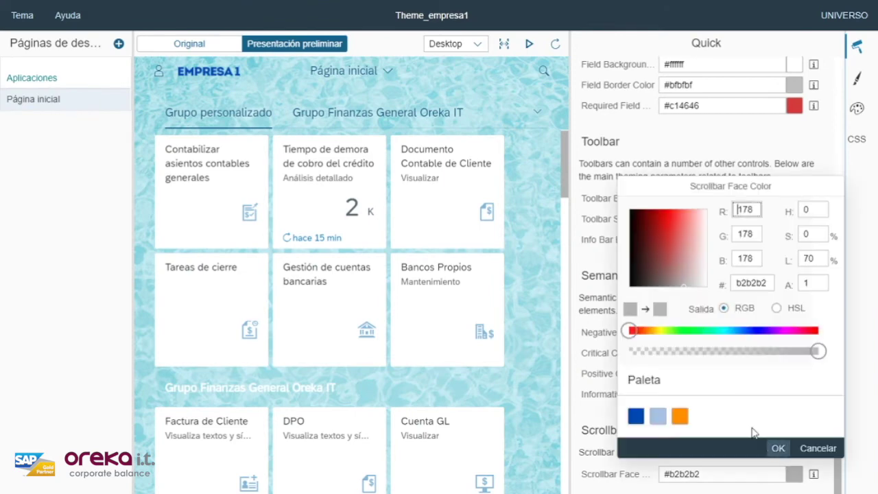
pyautogui.click(679, 415)
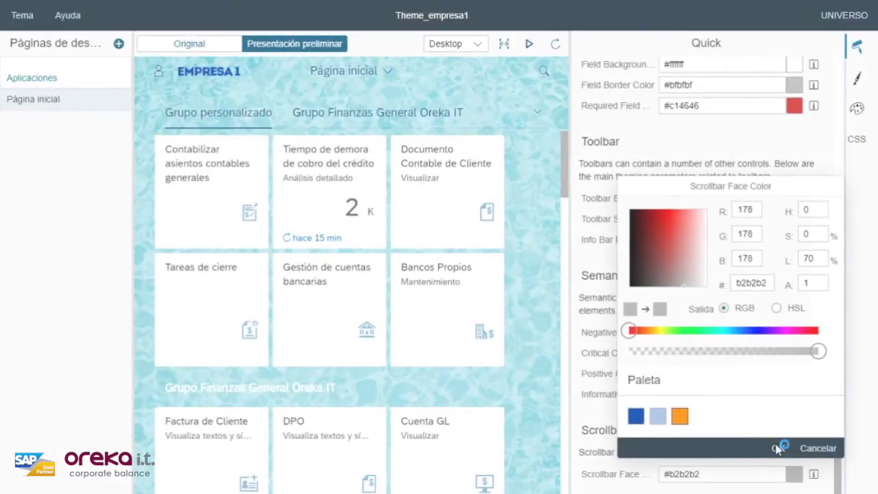
pyautogui.click(778, 450)
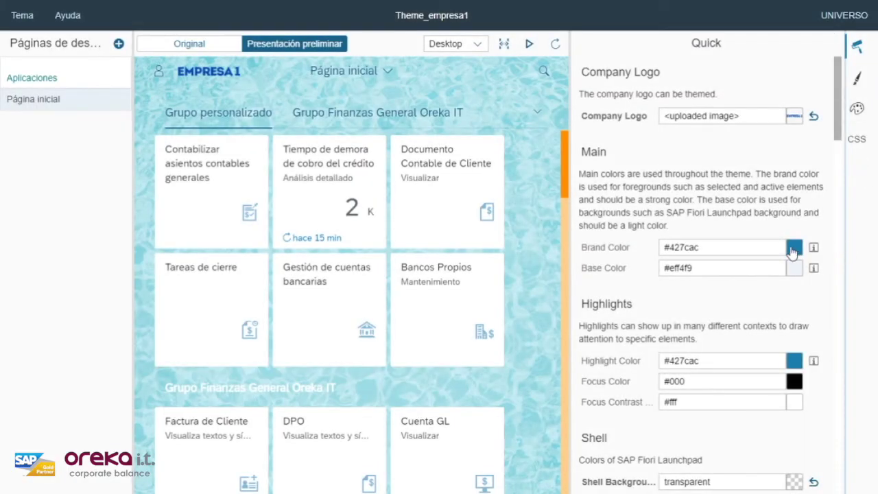
# Change the main brand colour to the dark blue #104570
pyautogui.click(793, 248)
pyautogui.moveTo(636, 84)
pyautogui.mouseDown()
pyautogui.moveTo(641, 72)
pyautogui.moveTo(648, 83)
pyautogui.mouseUp()
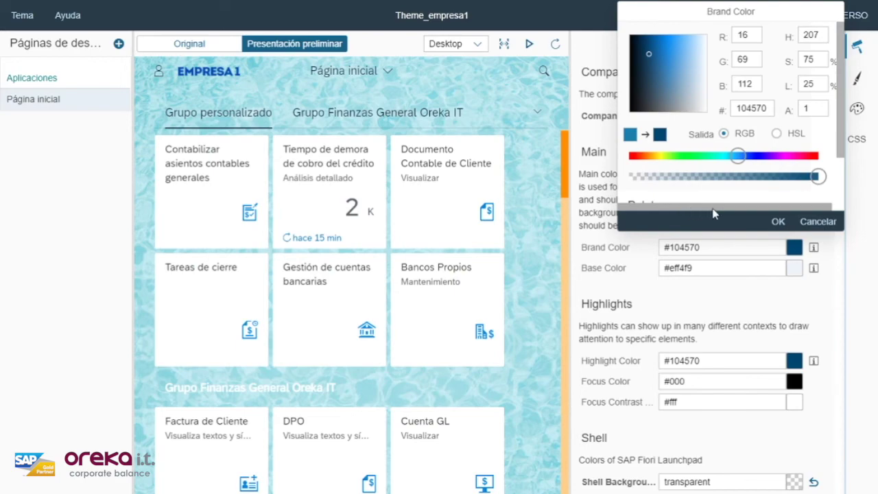
pyautogui.click(778, 221)
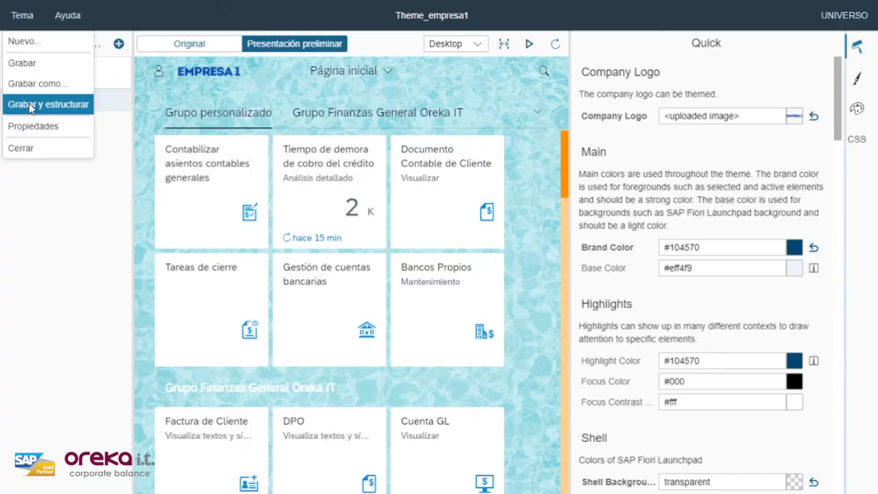
# Save and build the theme with its existing ID and title
pyautogui.click(31, 107)
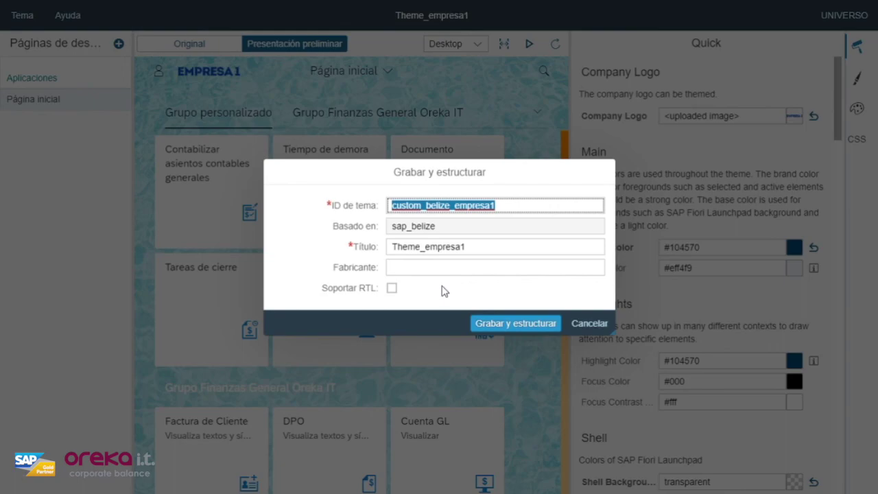
pyautogui.click(515, 323)
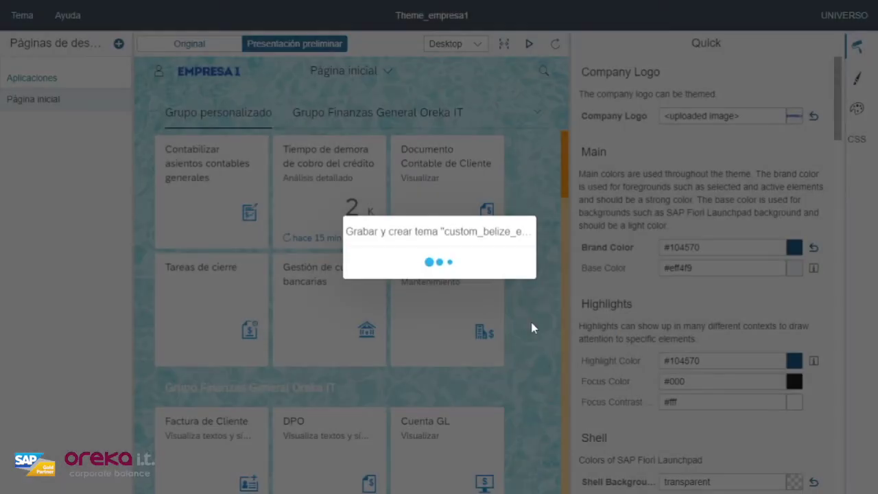